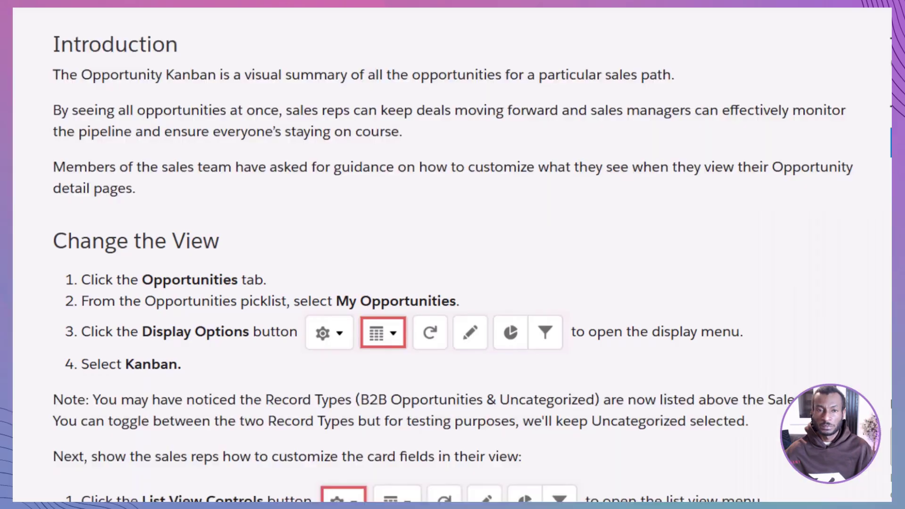
Launch the hands-on org from the Trailhead Verify Step section.
{"action": "scroll", "coordinate": [330, 306], "scroll_direction": "down", "scroll_amount": 15}
{"action": "scroll", "coordinate": [565, 311], "scroll_direction": "down", "scroll_amount": 15}
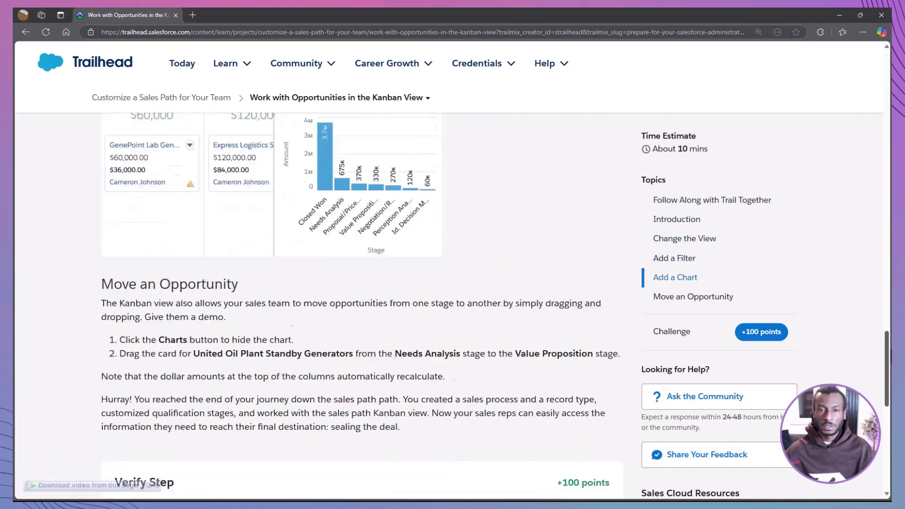
{"action": "left_click", "coordinate": [574, 312]}
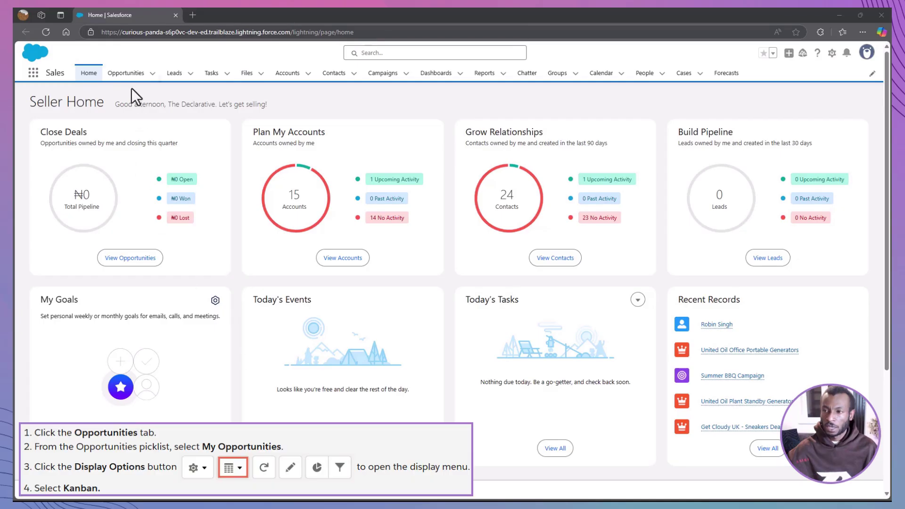
Open the My Opportunities list view in Opportunities and switch its display to Kanban.
{"action": "left_click", "coordinate": [134, 74]}
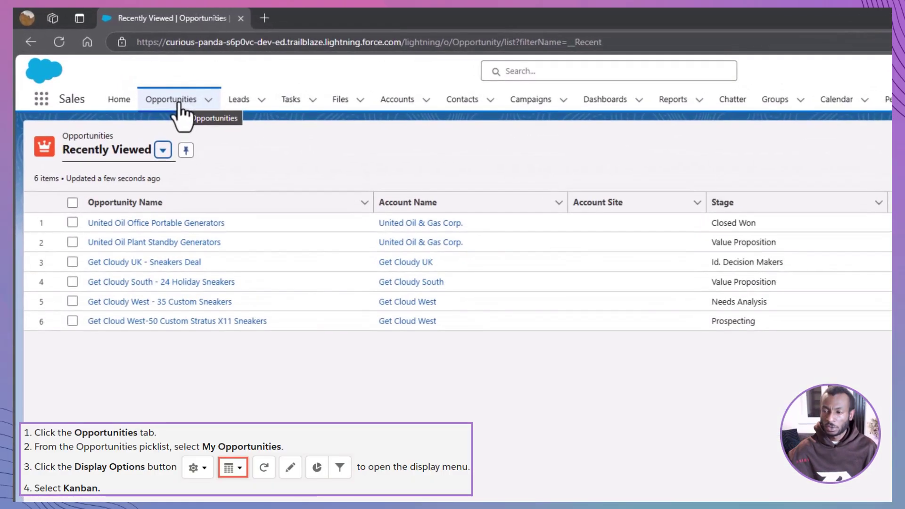
{"action": "left_click", "coordinate": [163, 150]}
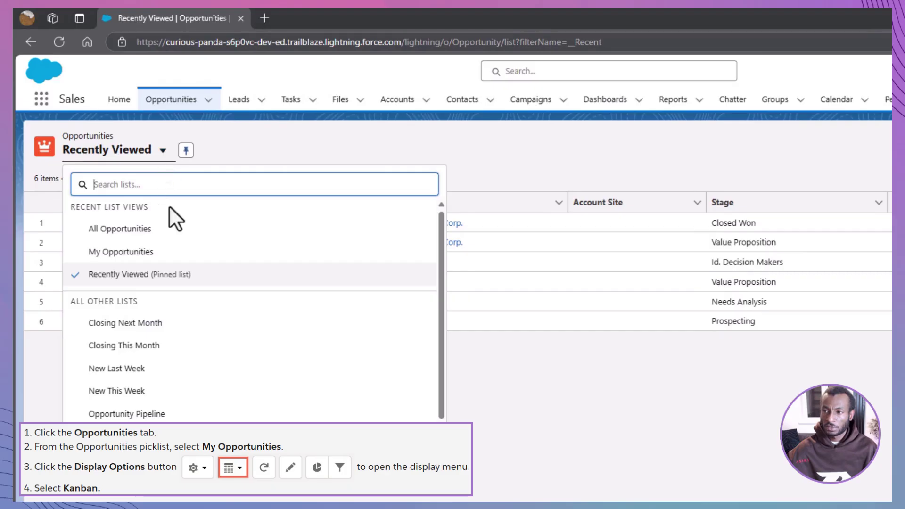
{"action": "left_click", "coordinate": [174, 252]}
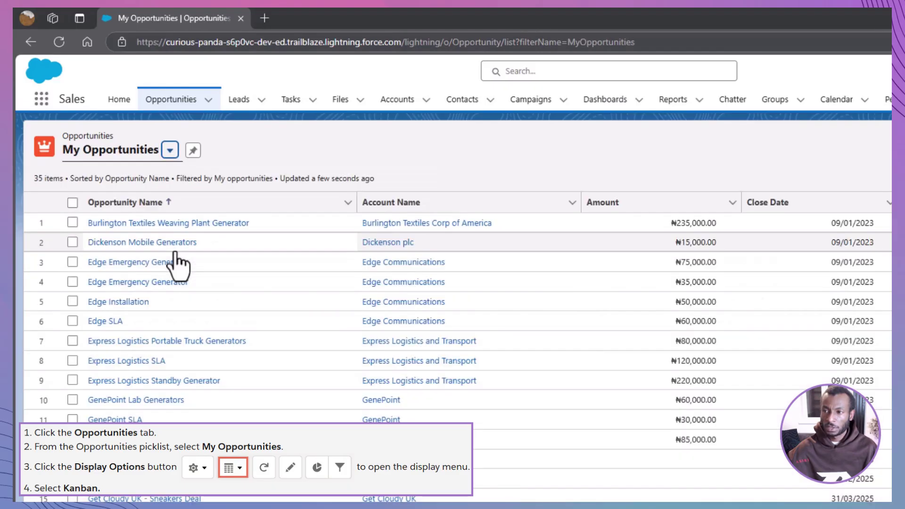
{"action": "left_click", "coordinate": [767, 175]}
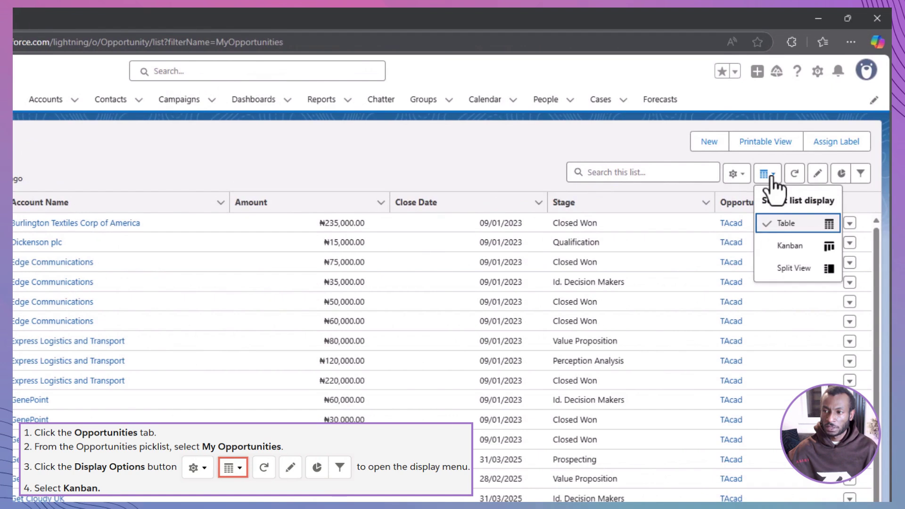
{"action": "left_click", "coordinate": [777, 247]}
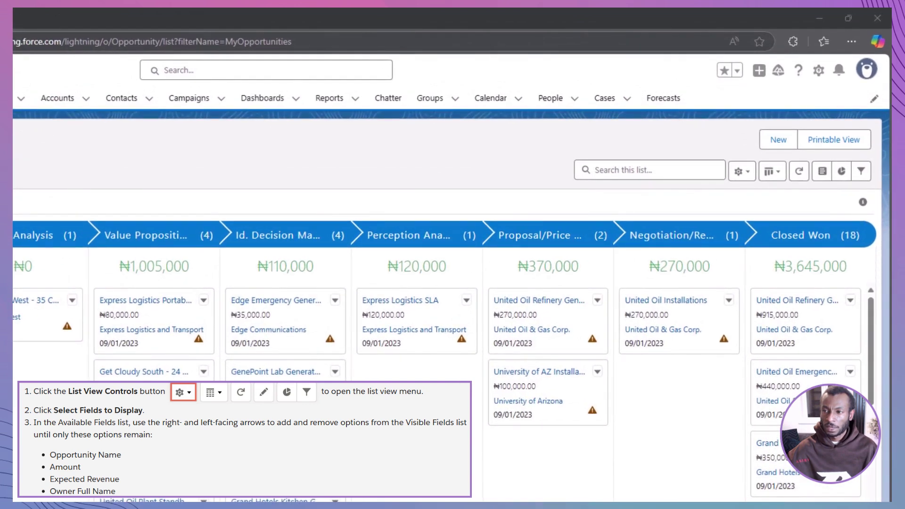
Remove Account Name, Close Date, Stage and Opportunity Owner Alias from the Kanban card fields.
{"action": "left_click", "coordinate": [740, 172]}
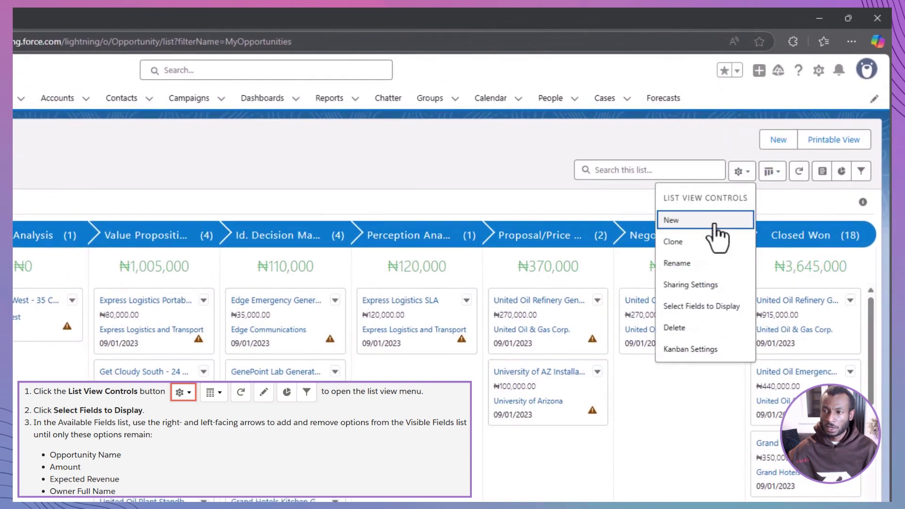
{"action": "left_click", "coordinate": [720, 307]}
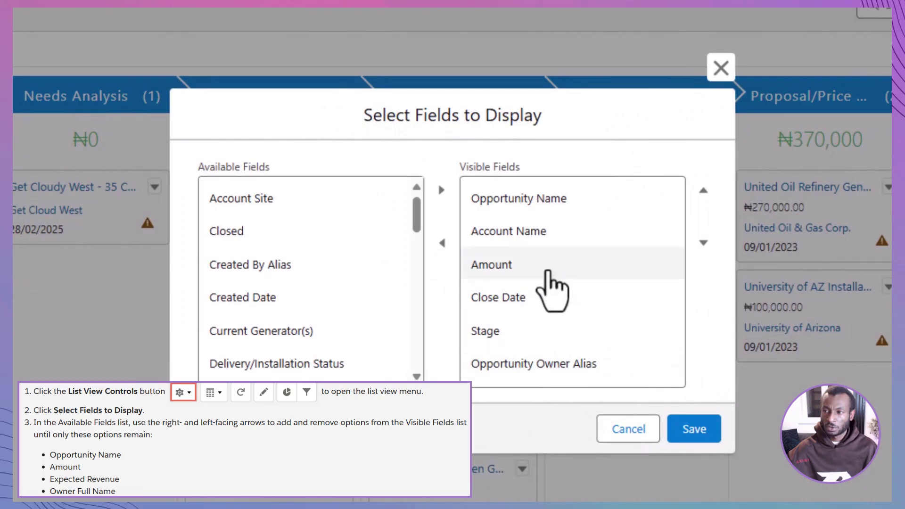
{"action": "left_click", "coordinate": [560, 232]}
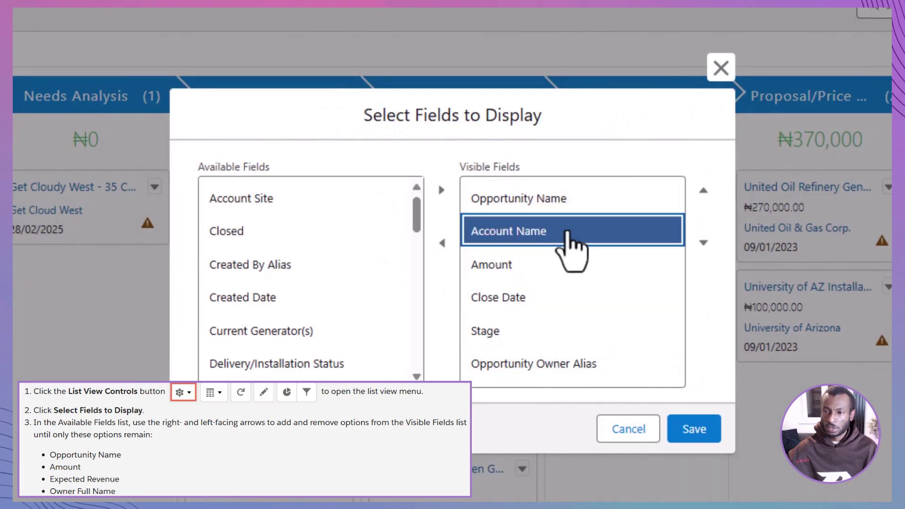
{"action": "left_click", "coordinate": [441, 242]}
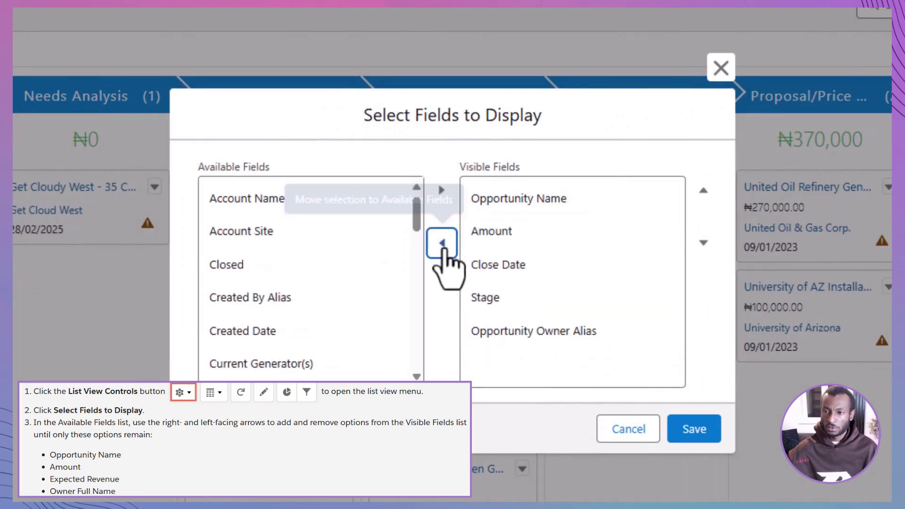
{"action": "left_click", "coordinate": [510, 267]}
{"action": "left_click", "coordinate": [442, 242]}
{"action": "left_click", "coordinate": [485, 265]}
{"action": "left_click", "coordinate": [441, 241]}
{"action": "left_click", "coordinate": [491, 265]}
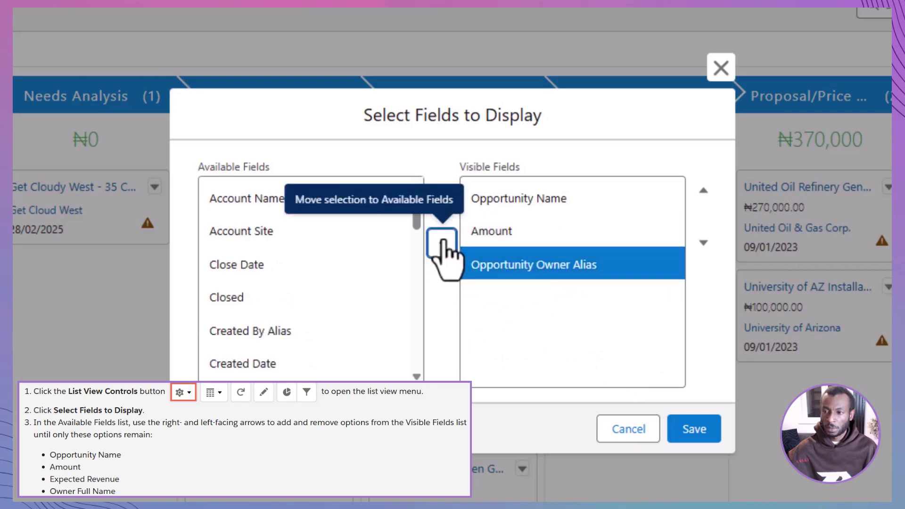
{"action": "left_click", "coordinate": [441, 241]}
Add Expected Revenue and Owner Full Name to the card fields and save.
{"action": "scroll", "coordinate": [333, 293], "scroll_direction": "down", "scroll_amount": 3}
{"action": "left_click", "coordinate": [330, 288]}
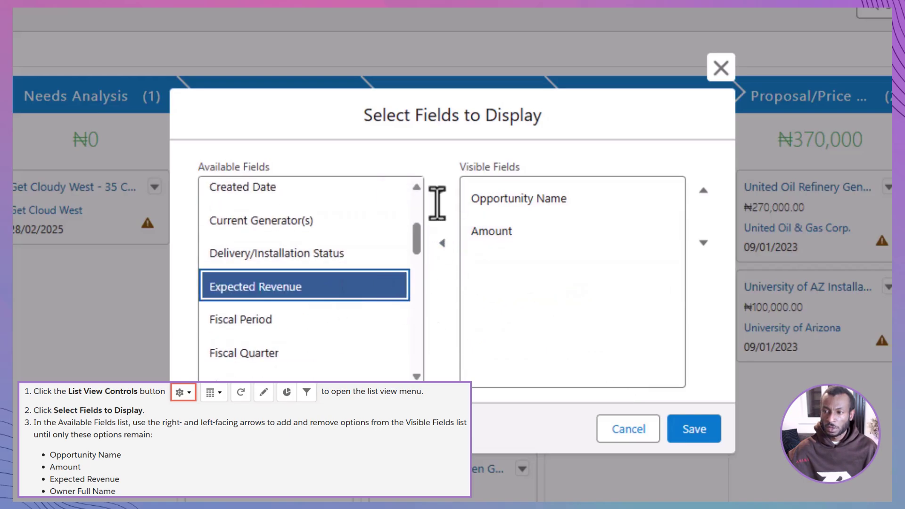
{"action": "left_click", "coordinate": [440, 191]}
{"action": "scroll", "coordinate": [339, 306], "scroll_direction": "down", "scroll_amount": 6}
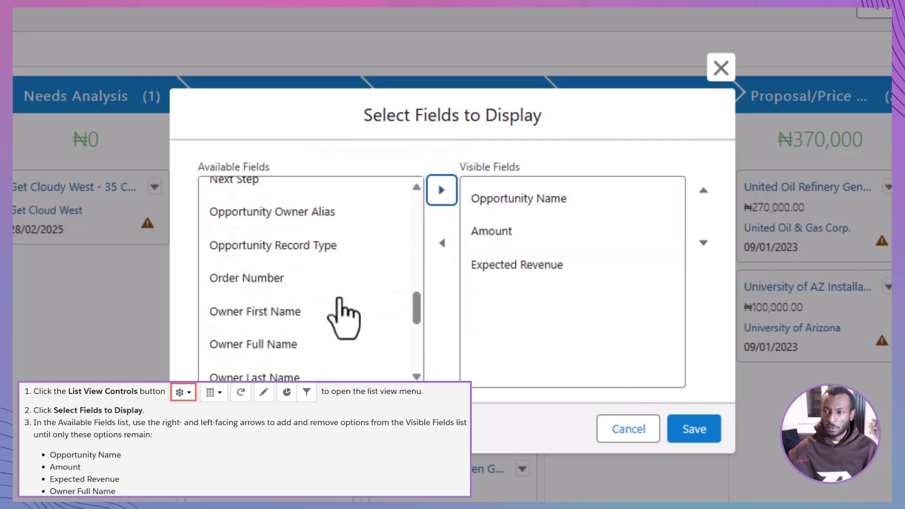
{"action": "scroll", "coordinate": [339, 325], "scroll_direction": "down", "scroll_amount": 3}
{"action": "left_click", "coordinate": [335, 255]}
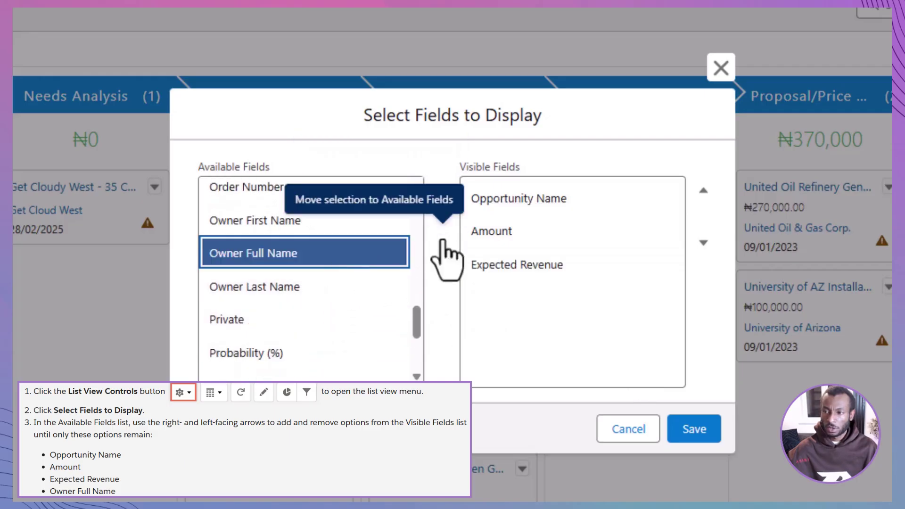
{"action": "left_click", "coordinate": [442, 190]}
{"action": "left_click", "coordinate": [694, 429]}
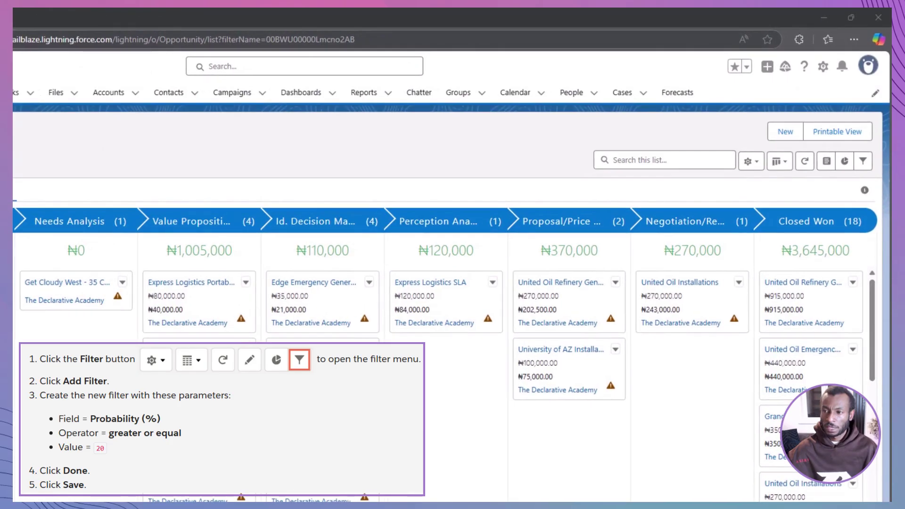
Add and save a Probability (%) greater or equal 20 filter, then close the filter panel.
{"action": "left_click", "coordinate": [860, 162]}
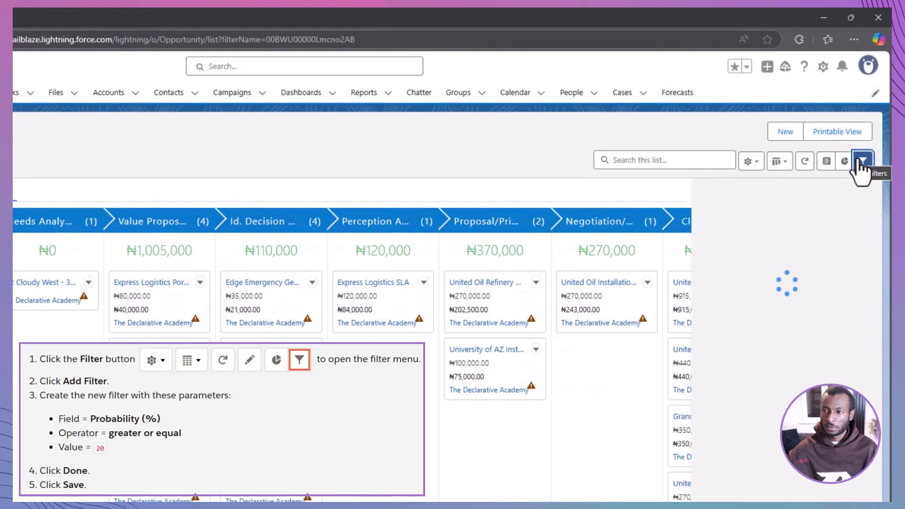
{"action": "left_click", "coordinate": [716, 264]}
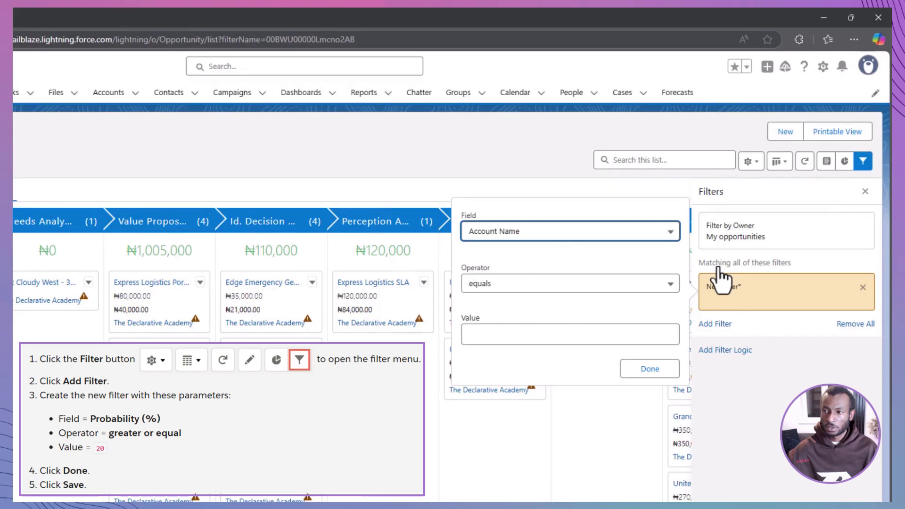
{"action": "left_click", "coordinate": [638, 236]}
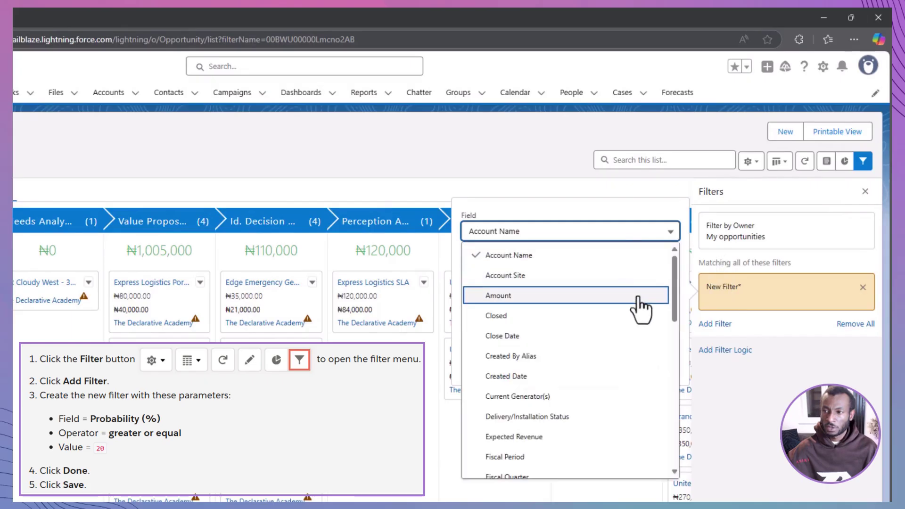
{"action": "type", "text": "prob"}
{"action": "left_click", "coordinate": [610, 468]}
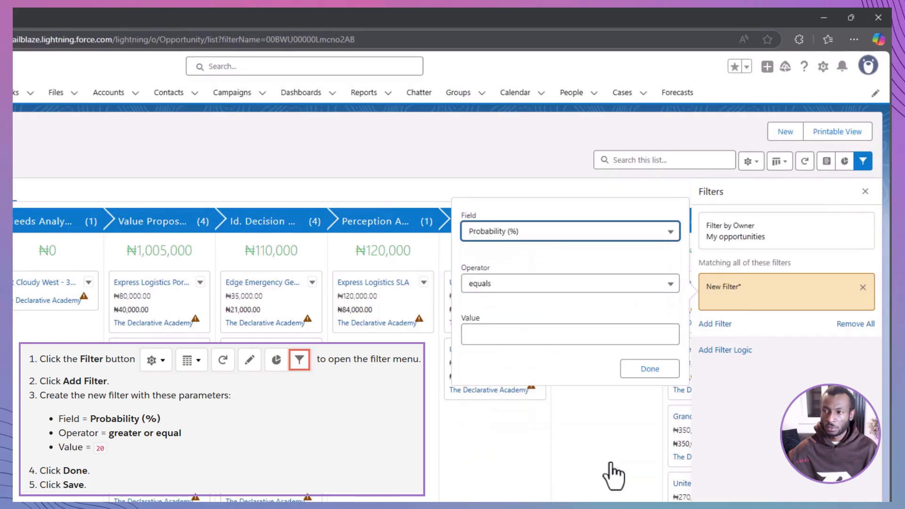
{"action": "left_click", "coordinate": [566, 286]}
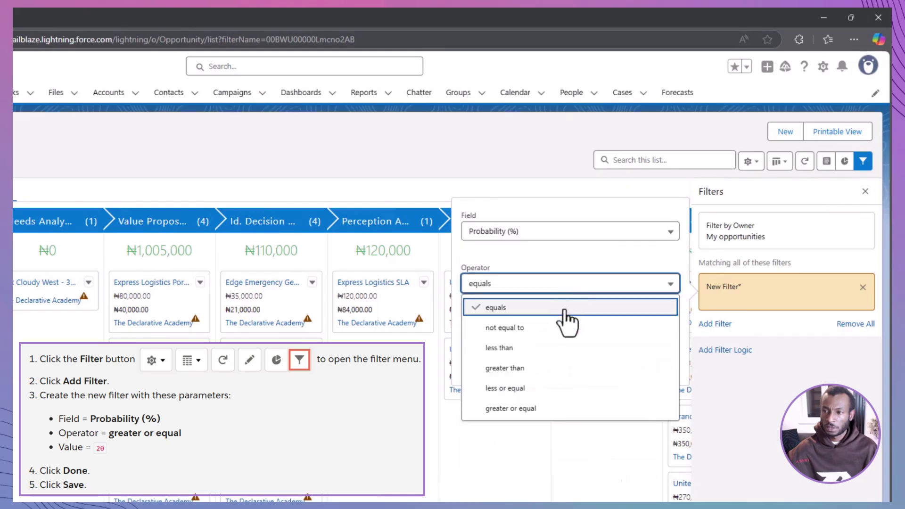
{"action": "left_click", "coordinate": [563, 408]}
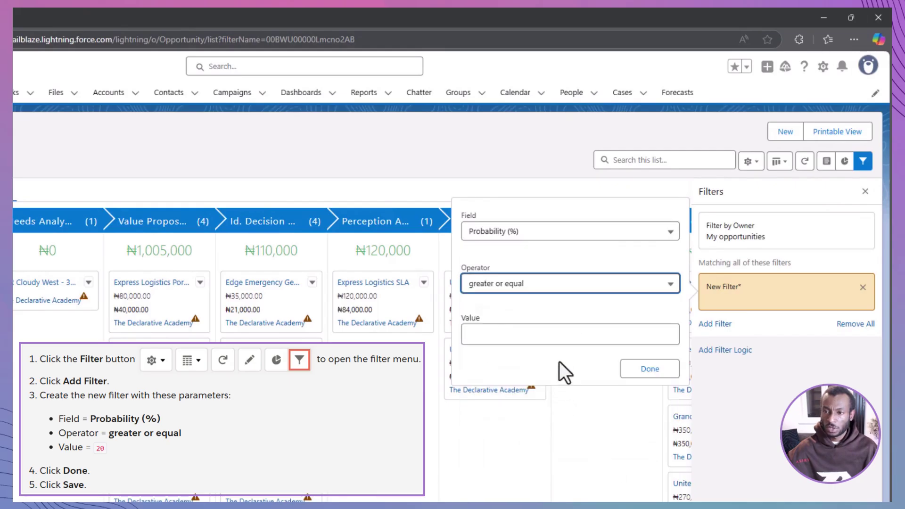
{"action": "left_click", "coordinate": [555, 335]}
{"action": "type", "text": "20"}
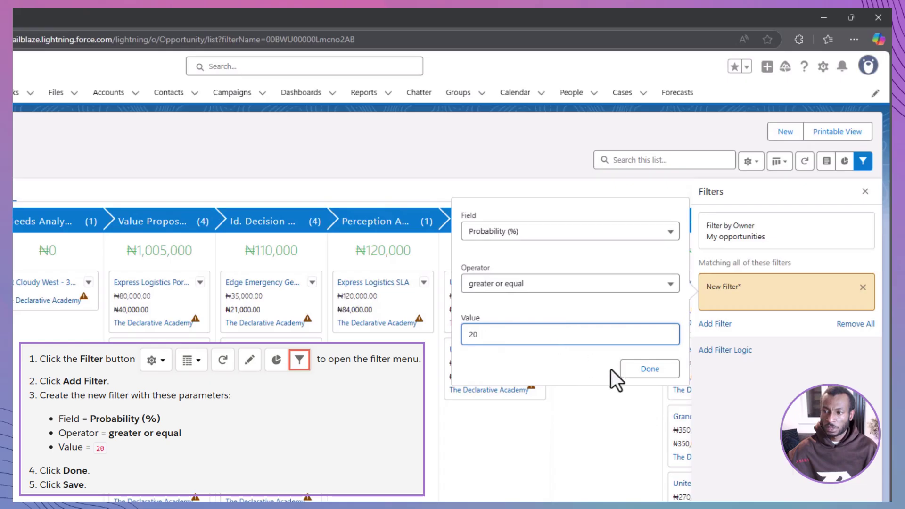
{"action": "left_click", "coordinate": [631, 373]}
{"action": "left_click", "coordinate": [836, 197]}
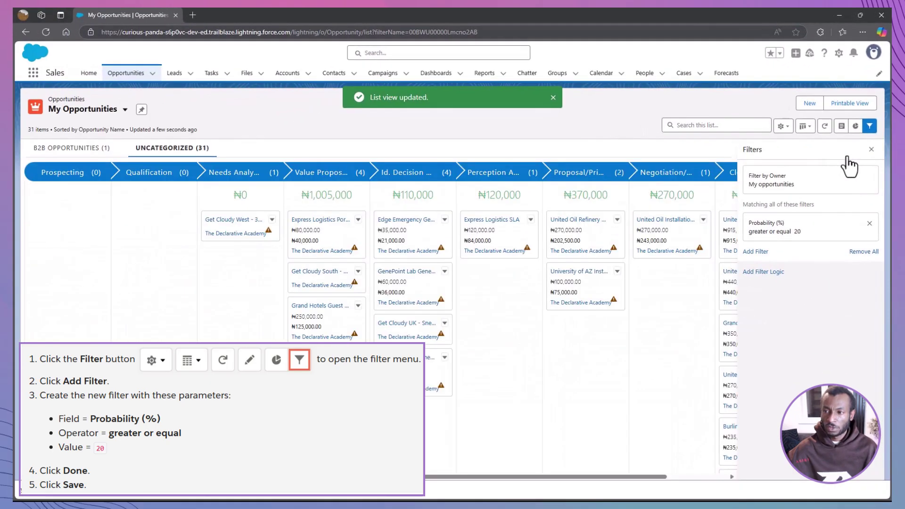
{"action": "left_click", "coordinate": [870, 148]}
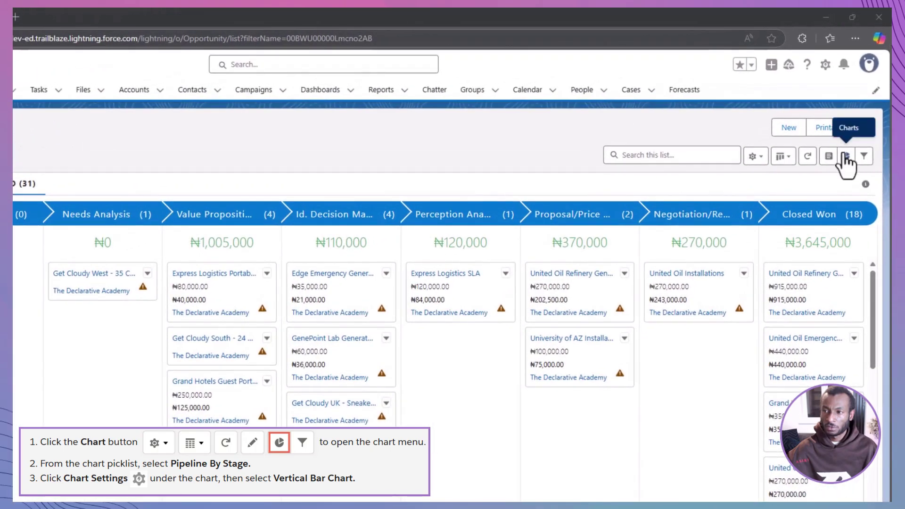
Display the Pipeline By Stage chart as a vertical bar chart.
{"action": "left_click", "coordinate": [852, 136]}
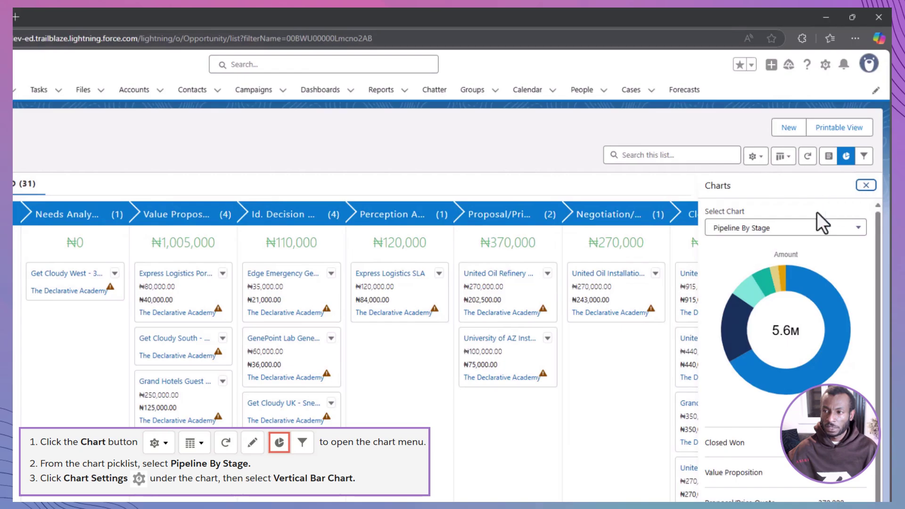
{"action": "left_click", "coordinate": [820, 226]}
{"action": "left_click", "coordinate": [805, 266]}
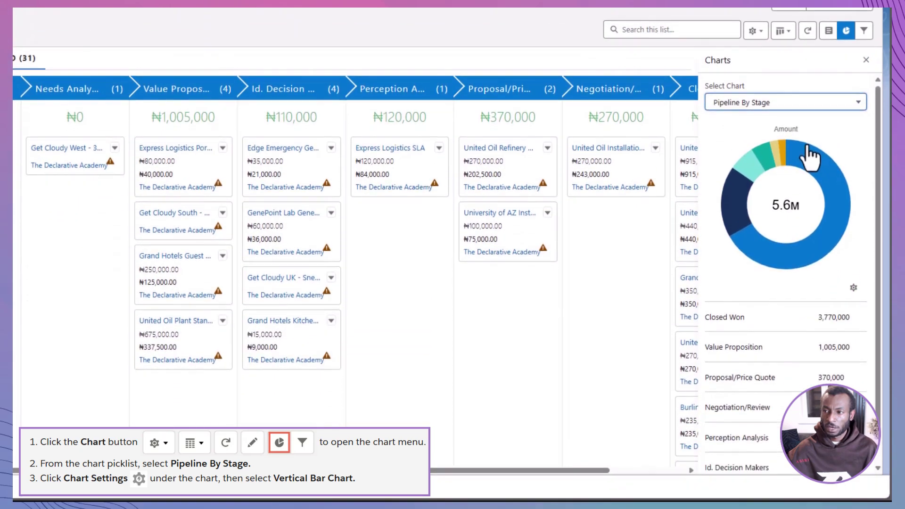
{"action": "left_click", "coordinate": [852, 411]}
{"action": "left_click", "coordinate": [837, 335]}
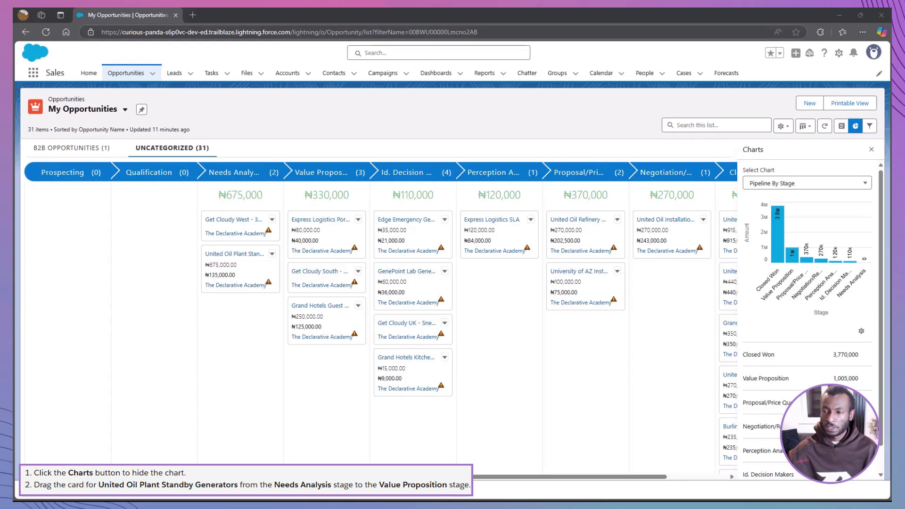
Hide the chart and drag United Oil Plant Standby Generators from Needs Analysis to Value Proposition.
{"action": "left_click", "coordinate": [869, 149]}
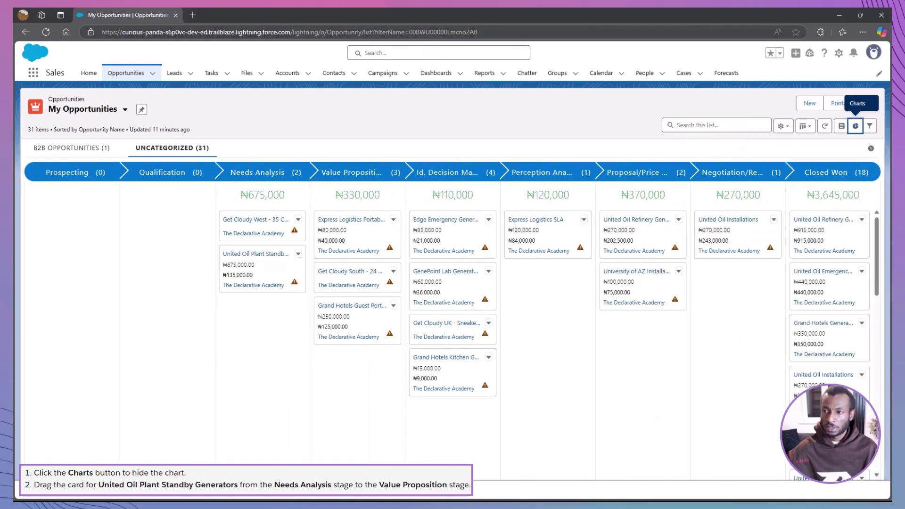
{"action": "left_click_drag", "start_coordinate": [255, 269], "coordinate": [333, 361]}
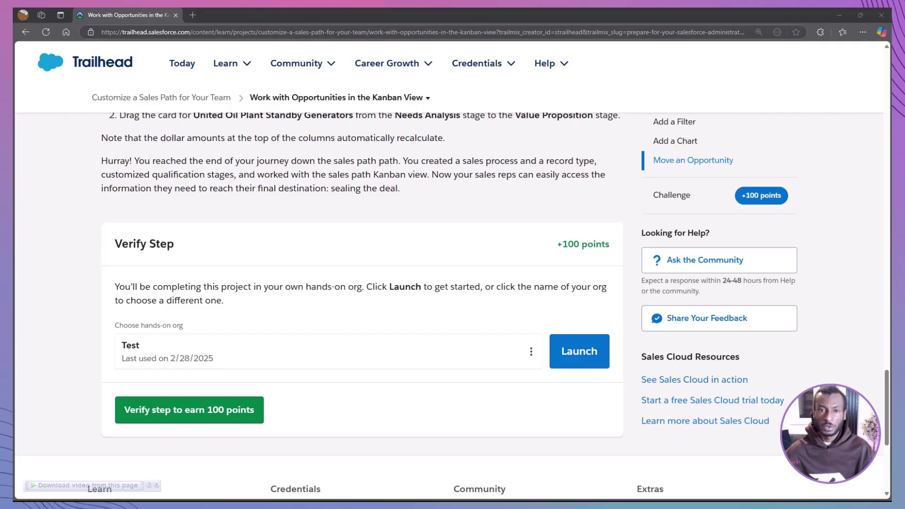
Run the Verify Step check on the hands-on org for the 100 points.
{"action": "left_click", "coordinate": [230, 413]}
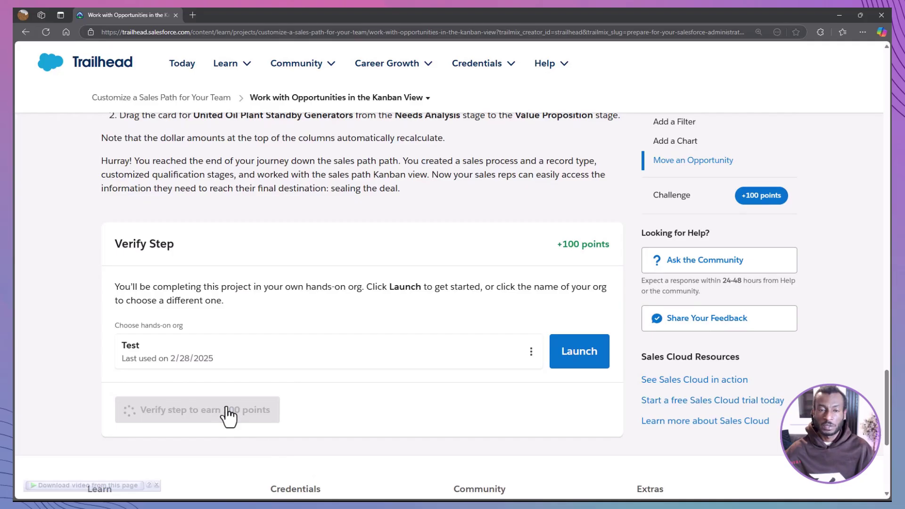